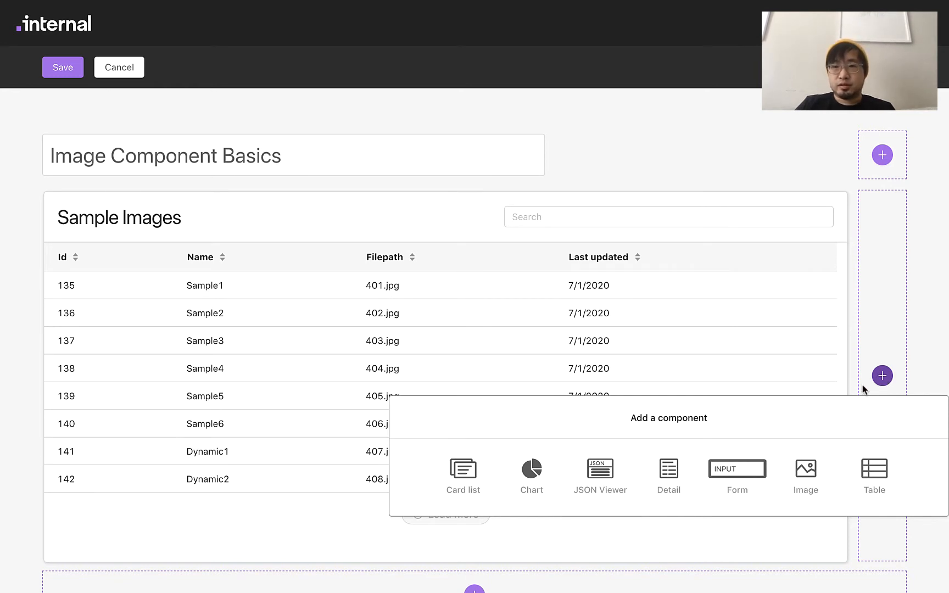
{"action": "left_click", "coordinate": [808, 494]}
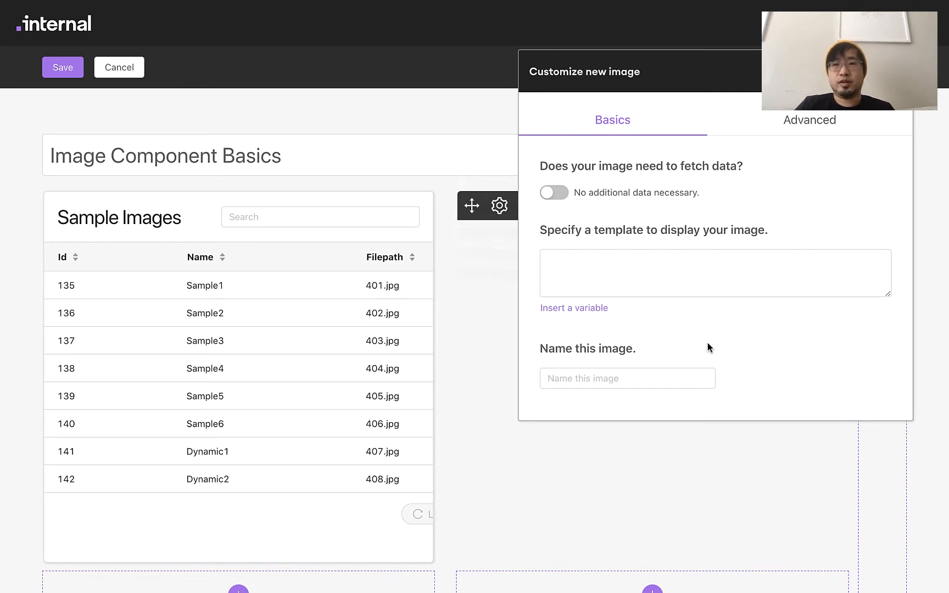
{"action": "left_click", "coordinate": [604, 276]}
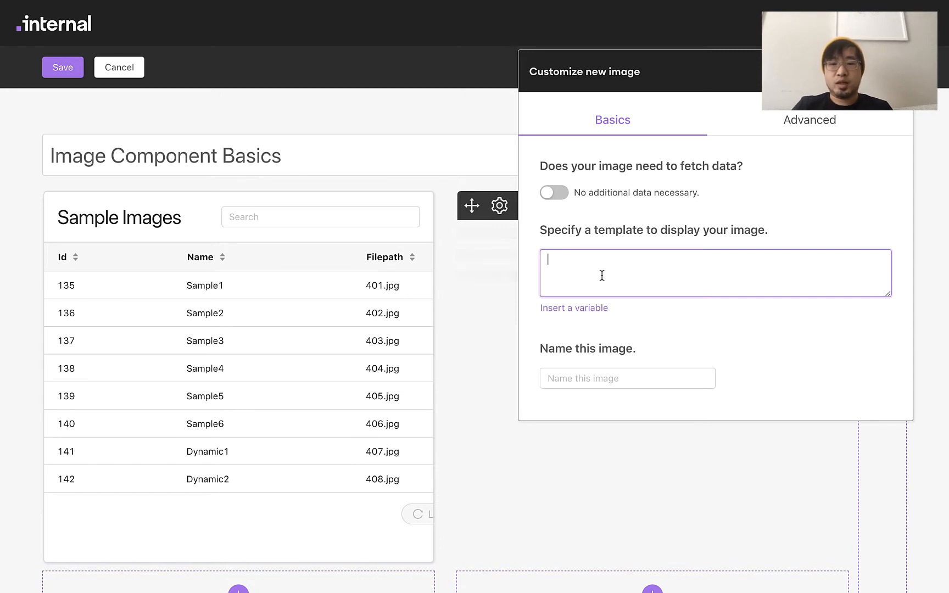
{"action": "type", "text": "https://assets.website-files.com/5e16e741cb9d518257df641c/5e2e21195b8bedc189b802e8_logo_lightbackground.svg"}
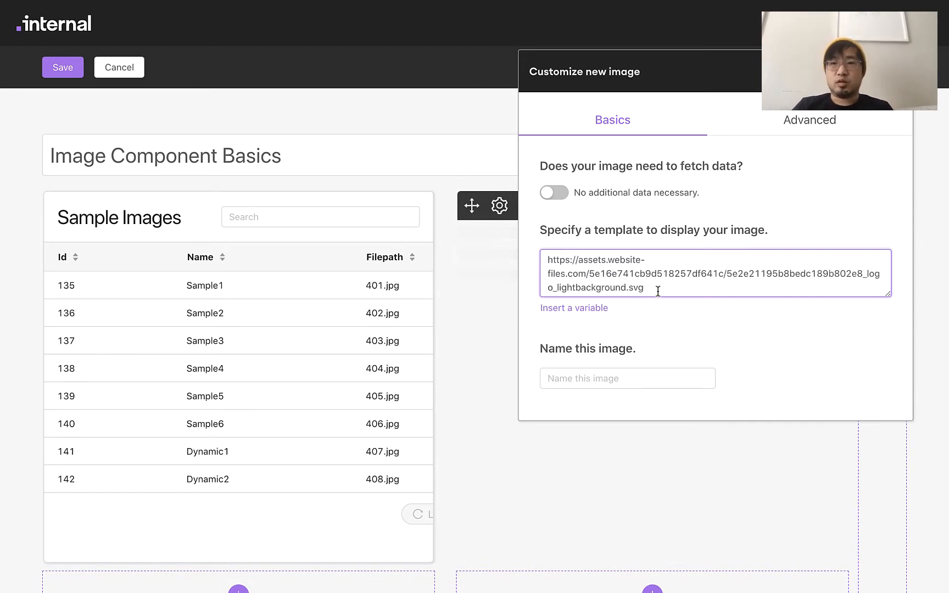
{"action": "left_click", "coordinate": [646, 378]}
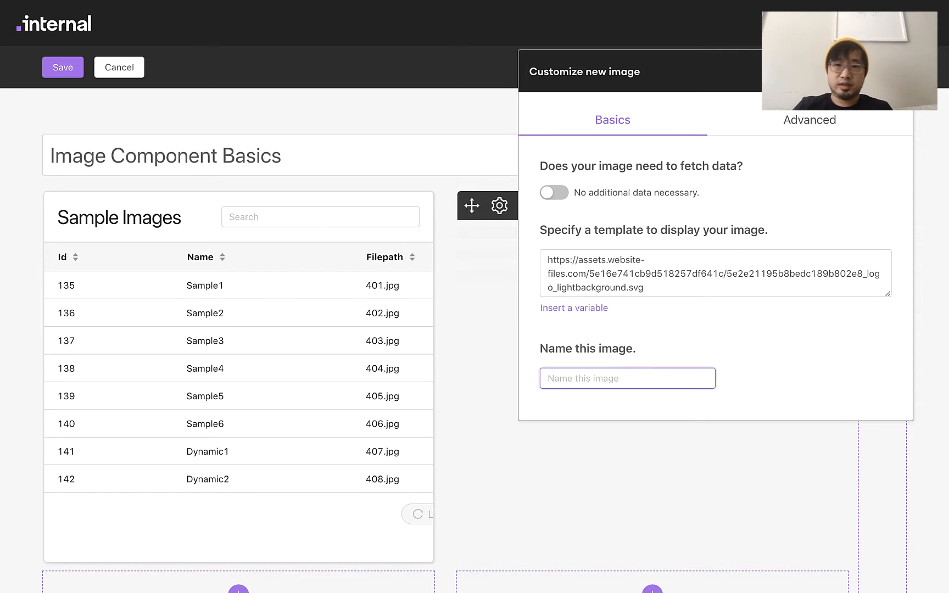
{"action": "type", "text": "Demo"}
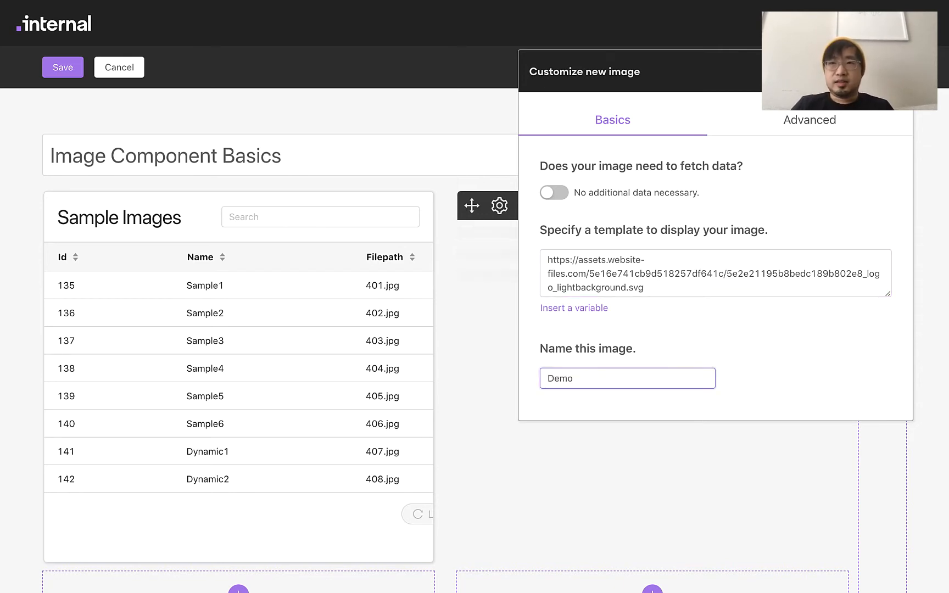
{"action": "left_click", "coordinate": [880, 71]}
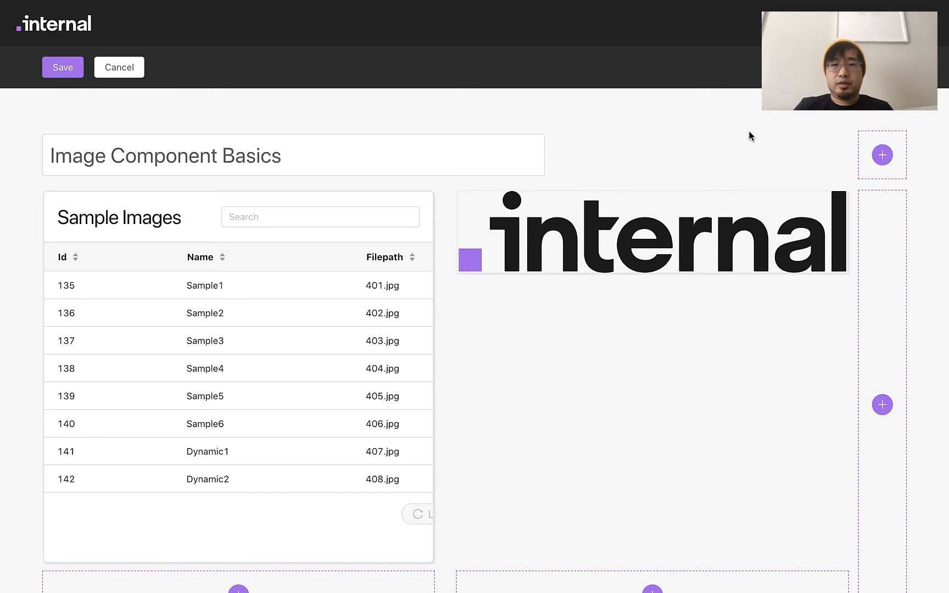
{"action": "mouse_move", "coordinate": [725, 193]}
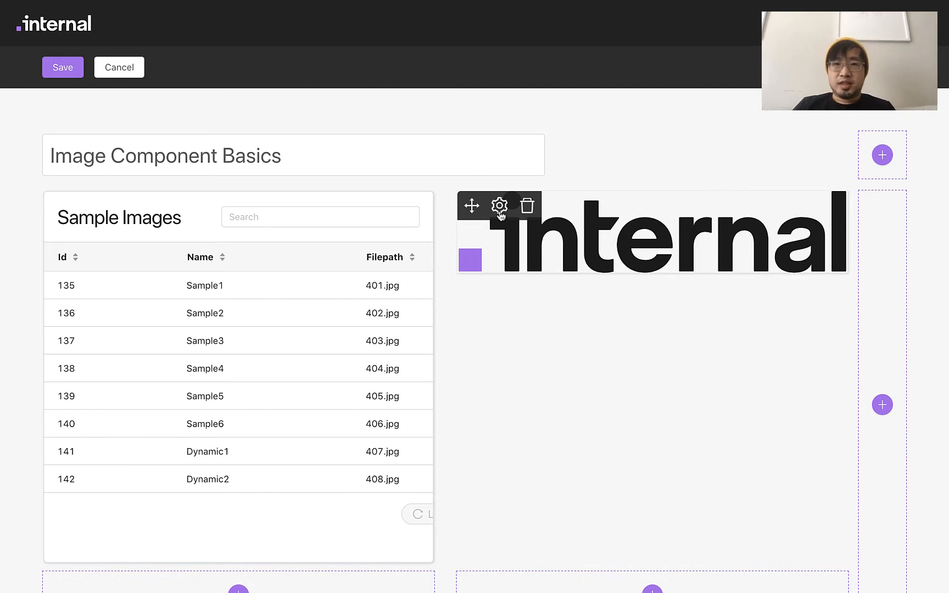
{"action": "left_click", "coordinate": [499, 208]}
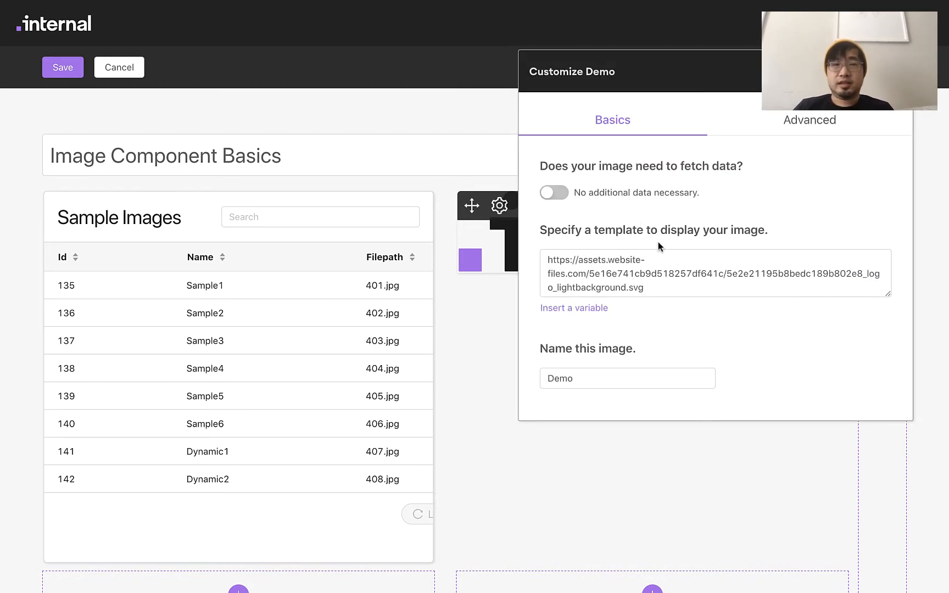
{"action": "triple_click", "coordinate": [650, 289]}
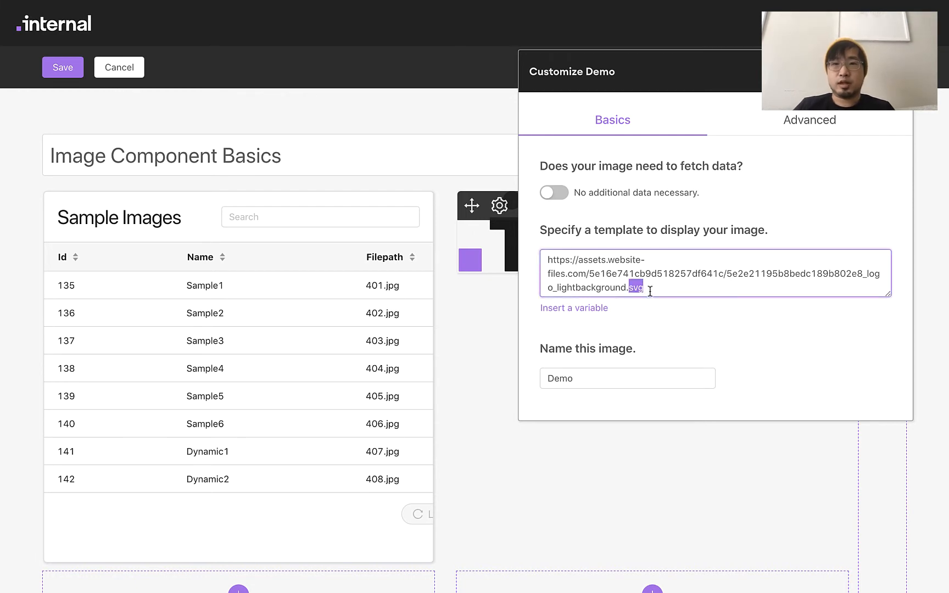
{"action": "key", "text": "BackSpace"}
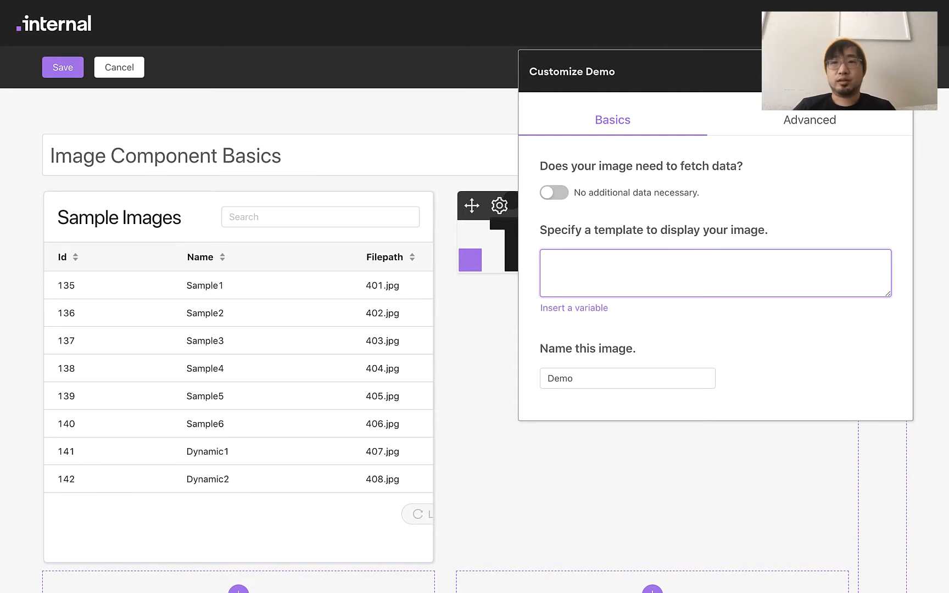
{"action": "type", "text": "http"}
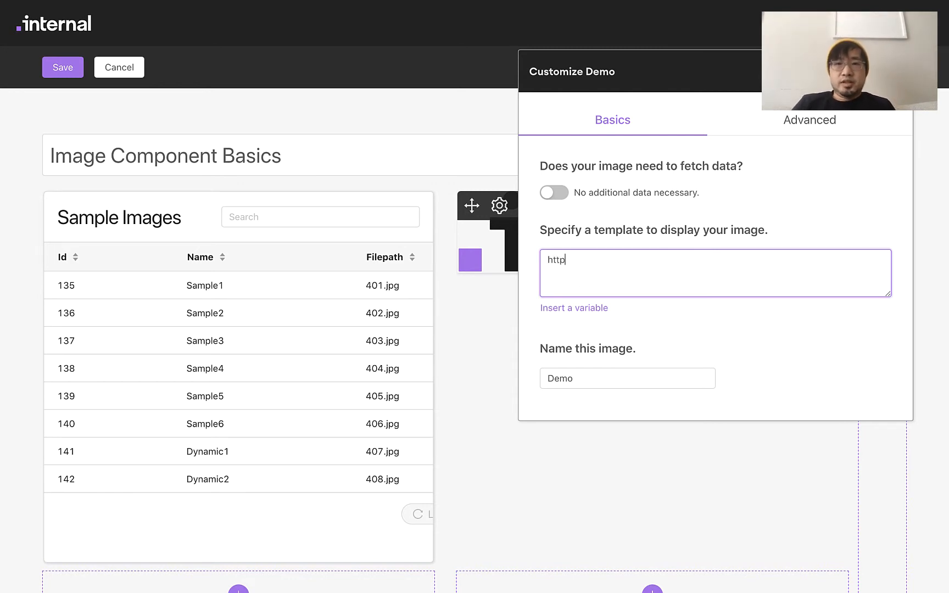
{"action": "type", "text": "s://"}
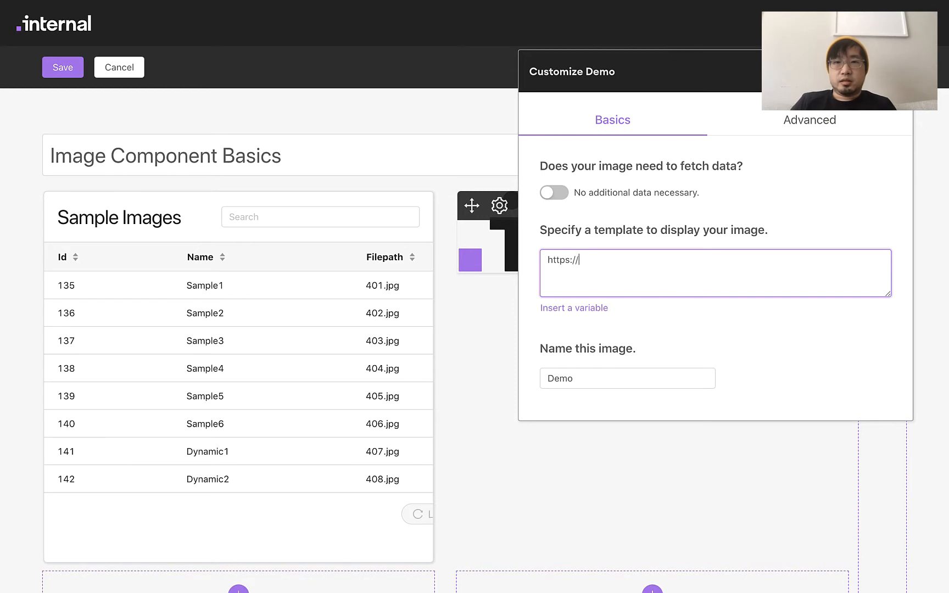
{"action": "type", "text": "picsum.pho"}
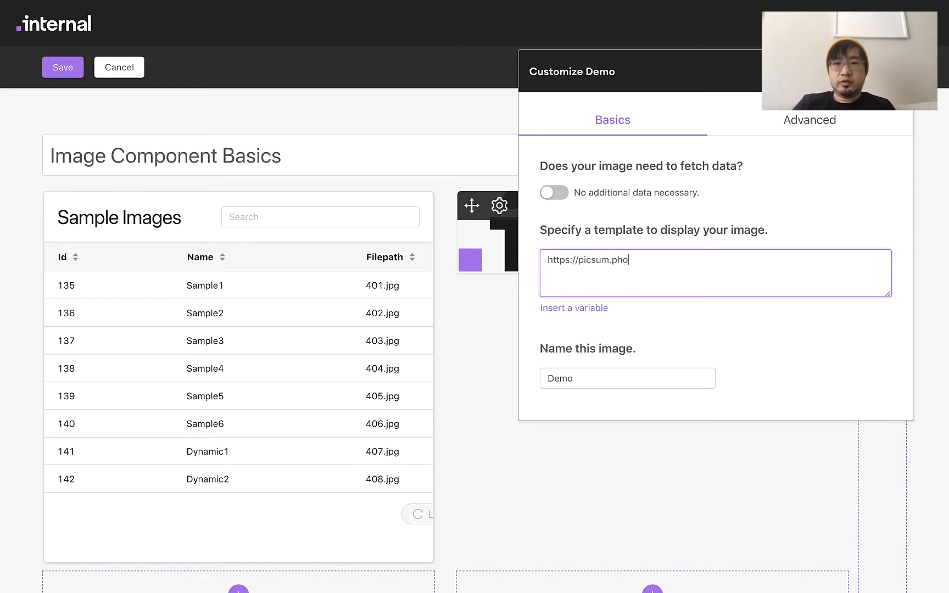
{"action": "type", "text": "tos/"}
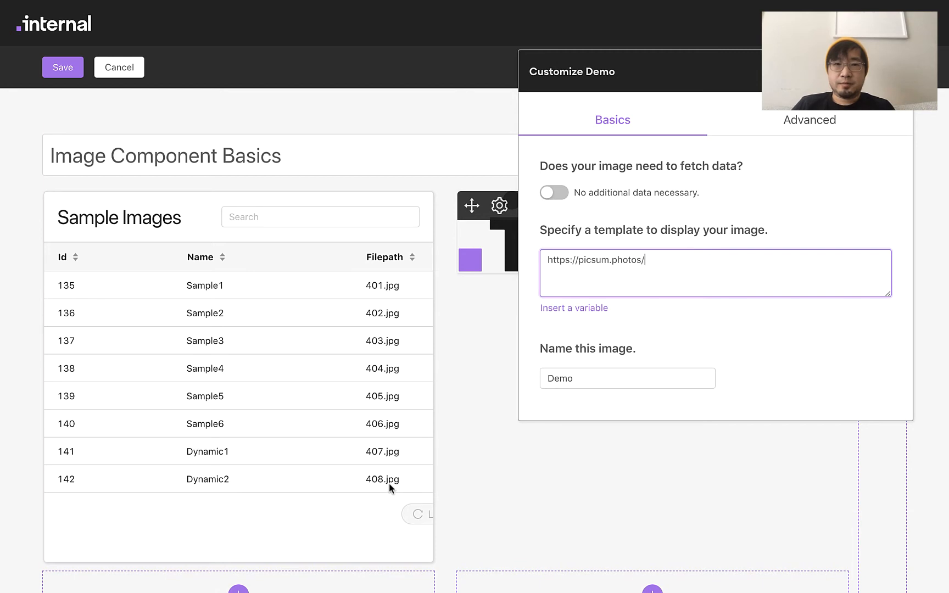
- Append the Filepath variable from the Sample Images table's selected row data to the Demo image template and apply the settings
{"action": "left_click", "coordinate": [574, 308]}
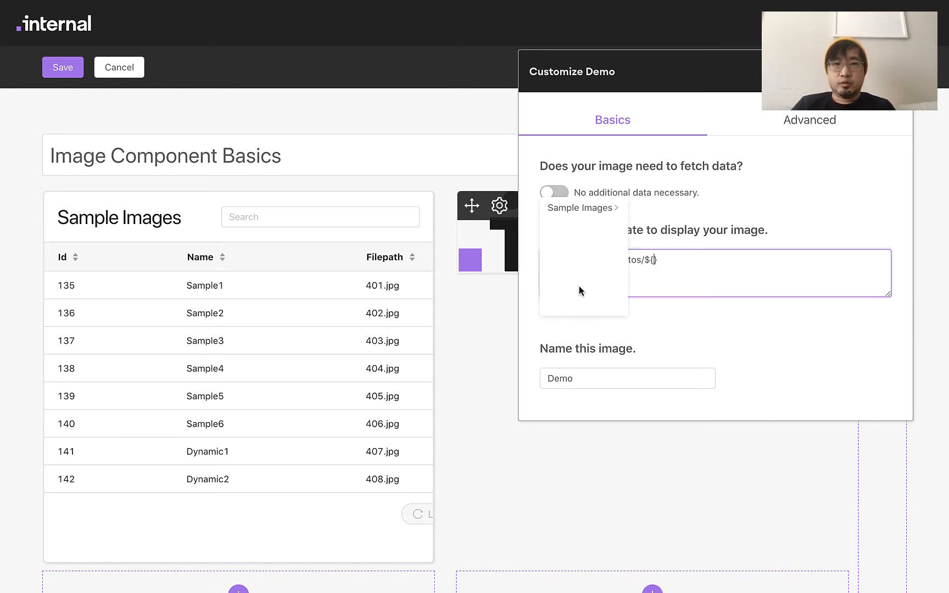
{"action": "left_click", "coordinate": [580, 212]}
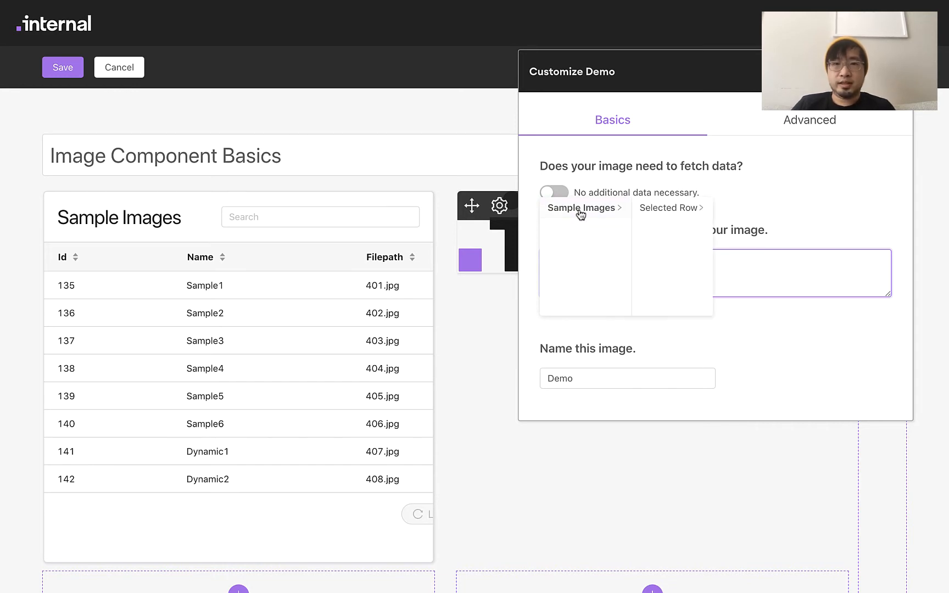
{"action": "left_click", "coordinate": [653, 213]}
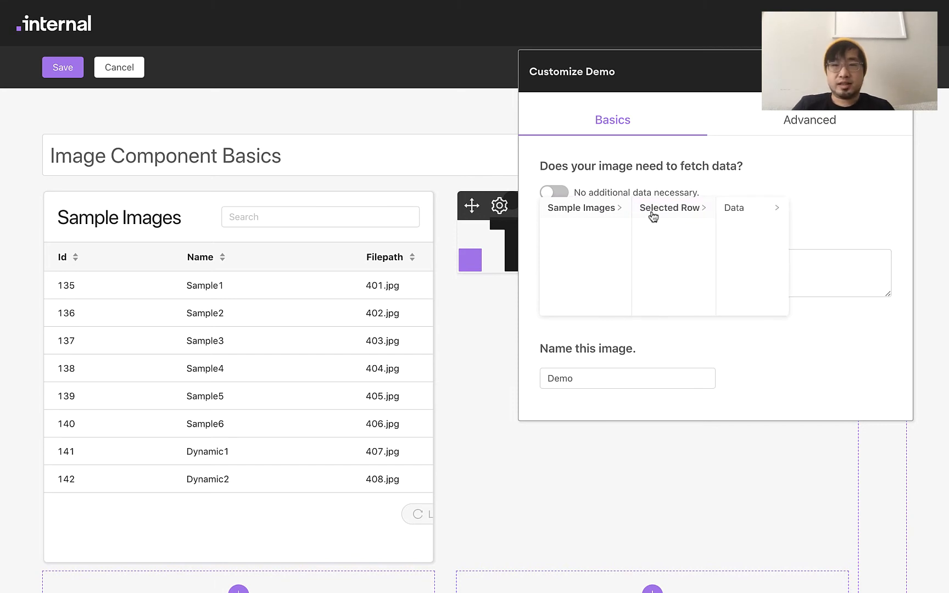
{"action": "left_click", "coordinate": [730, 214]}
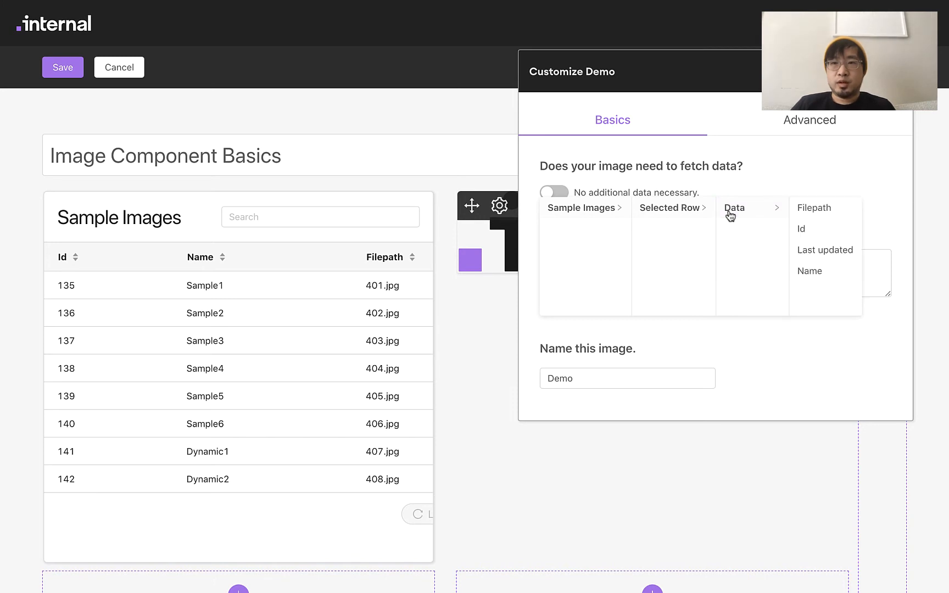
{"action": "left_click", "coordinate": [838, 212]}
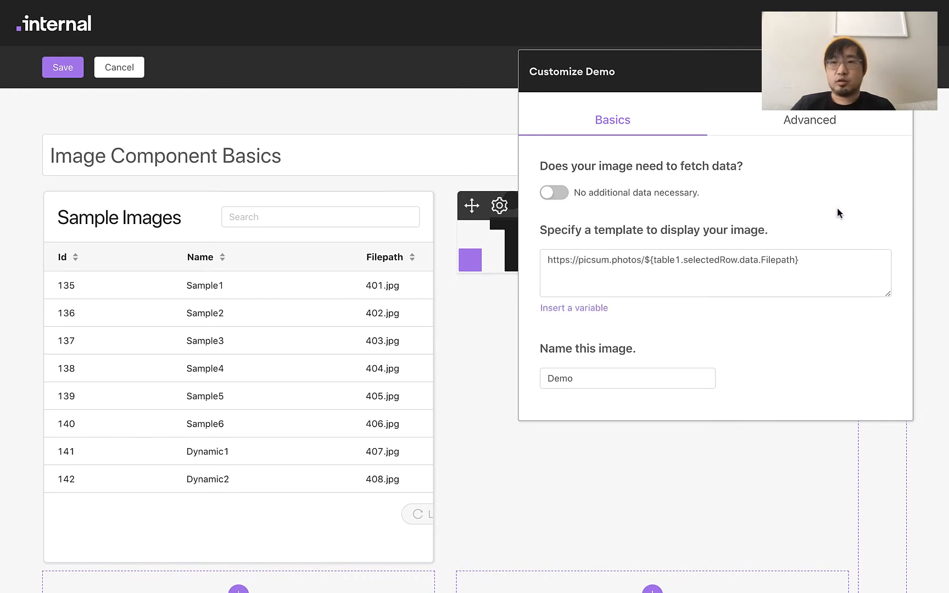
{"action": "left_click", "coordinate": [646, 282]}
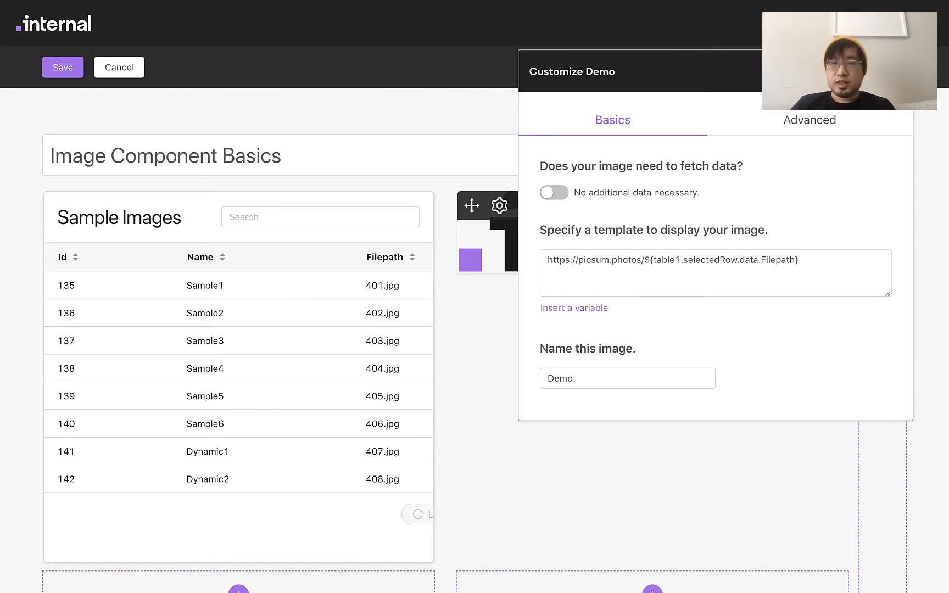
{"action": "left_click", "coordinate": [895, 71]}
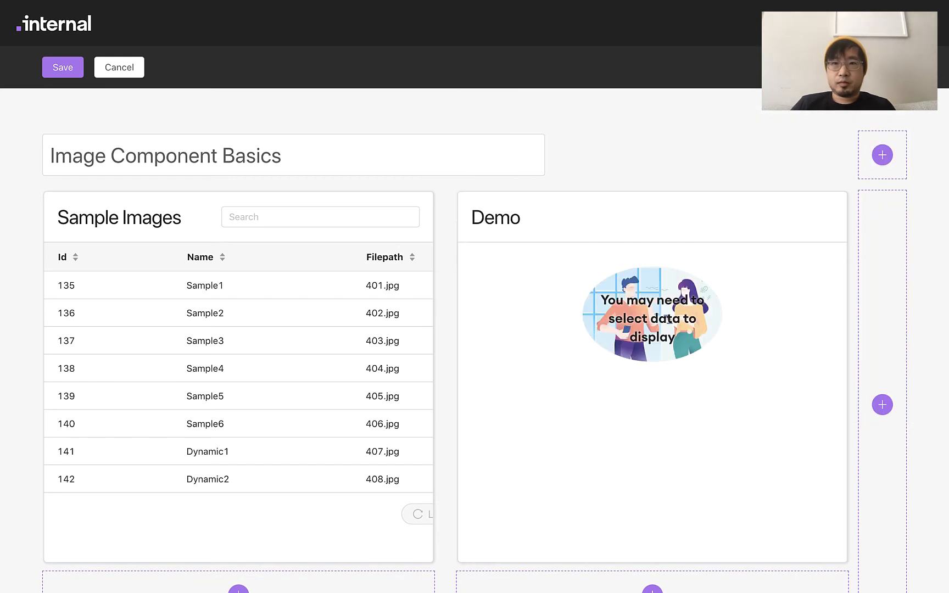
- Save the space and check the image shown for the Sample1, Sample3 and Sample5 rows
{"action": "left_click", "coordinate": [63, 67]}
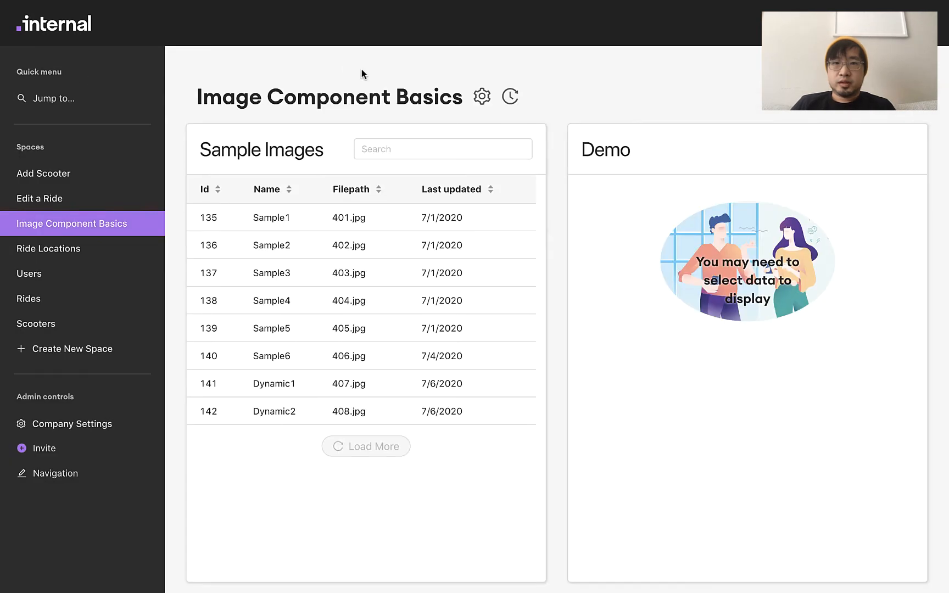
{"action": "left_click", "coordinate": [391, 225]}
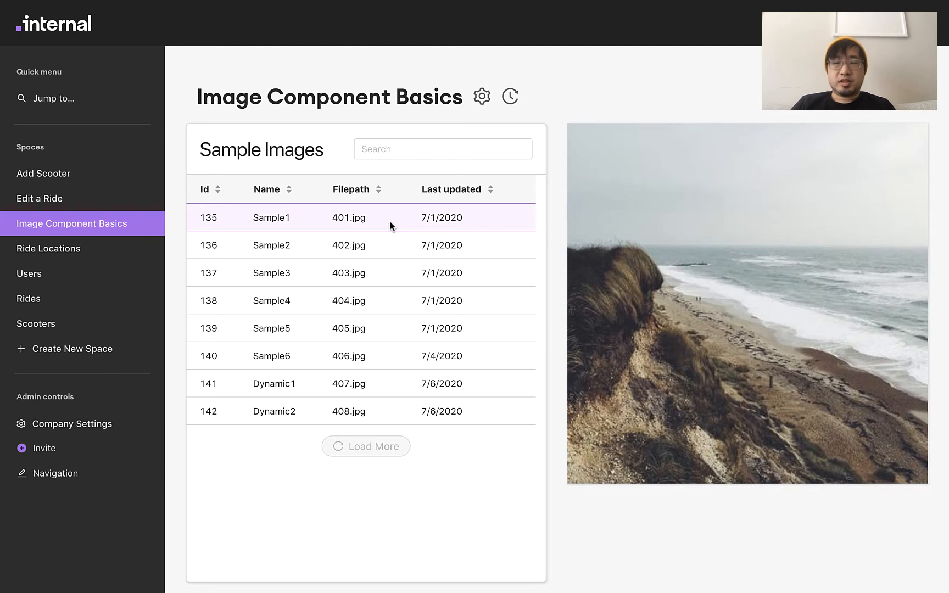
{"action": "left_click", "coordinate": [385, 272]}
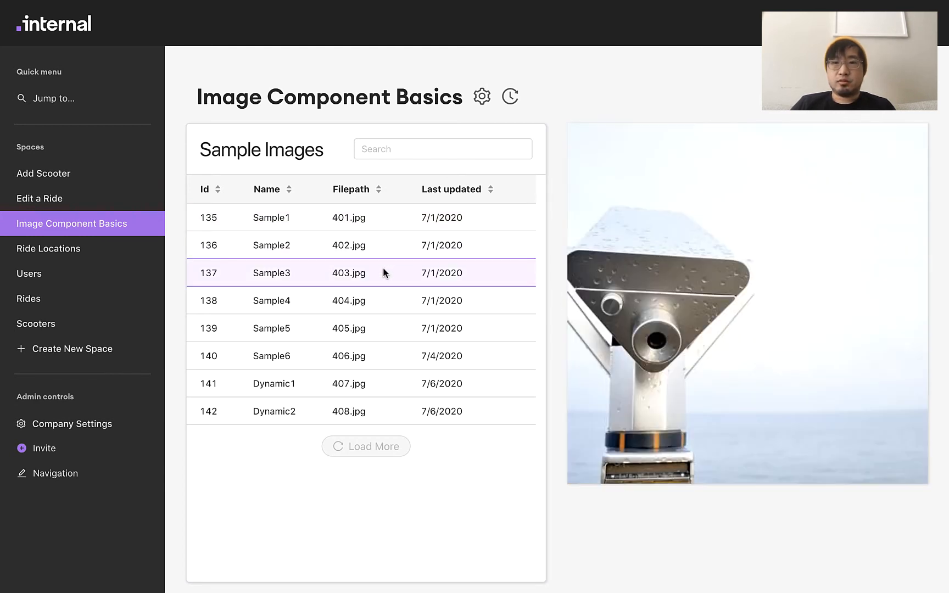
{"action": "left_click", "coordinate": [378, 327]}
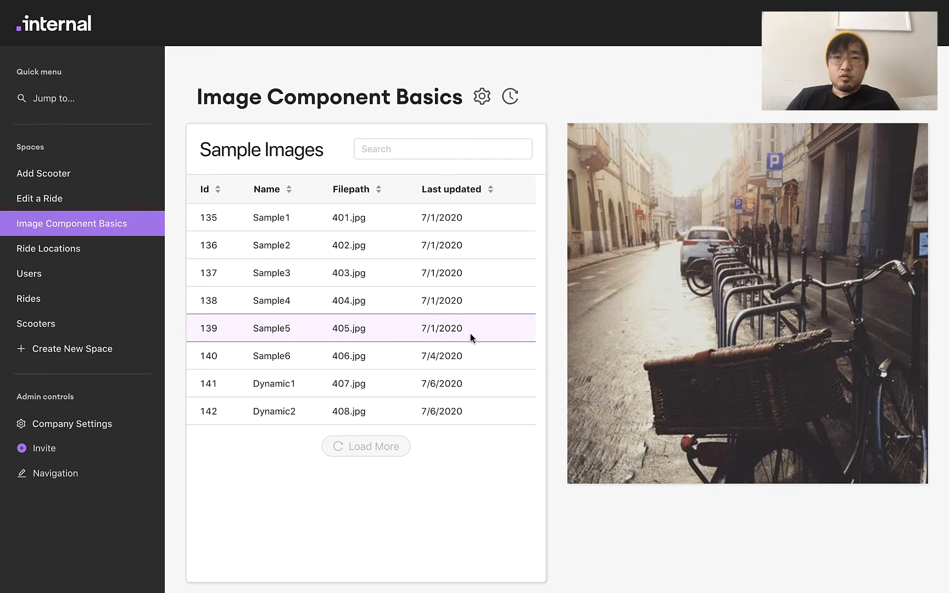
- Reopen the space for editing and remove the Sample Images table
{"action": "left_click", "coordinate": [481, 100]}
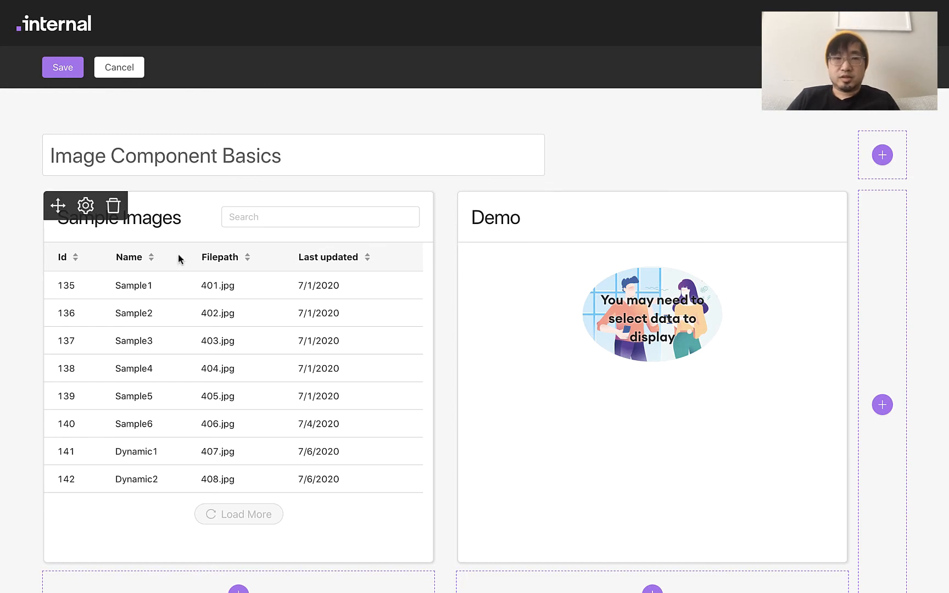
{"action": "left_click", "coordinate": [114, 209]}
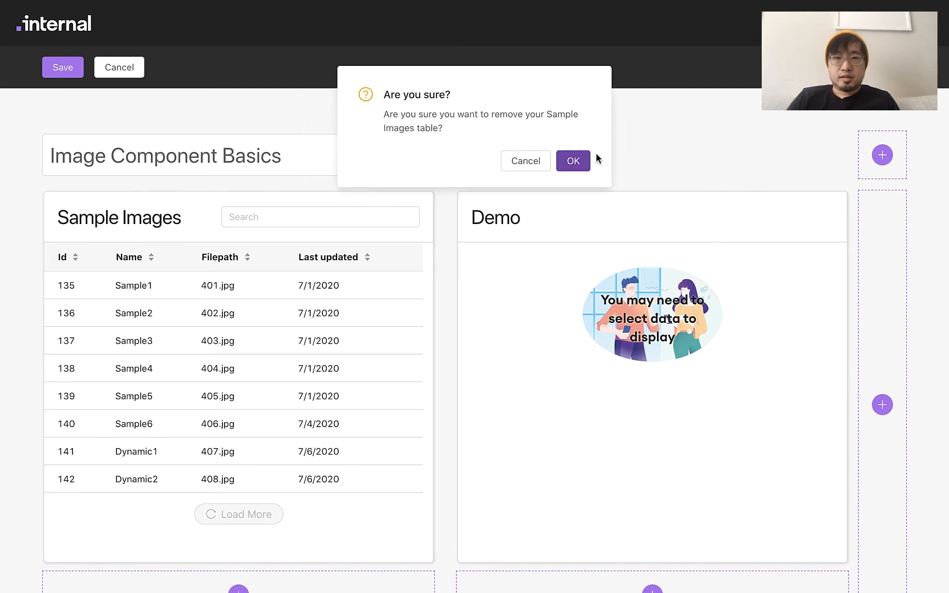
{"action": "left_click", "coordinate": [574, 161]}
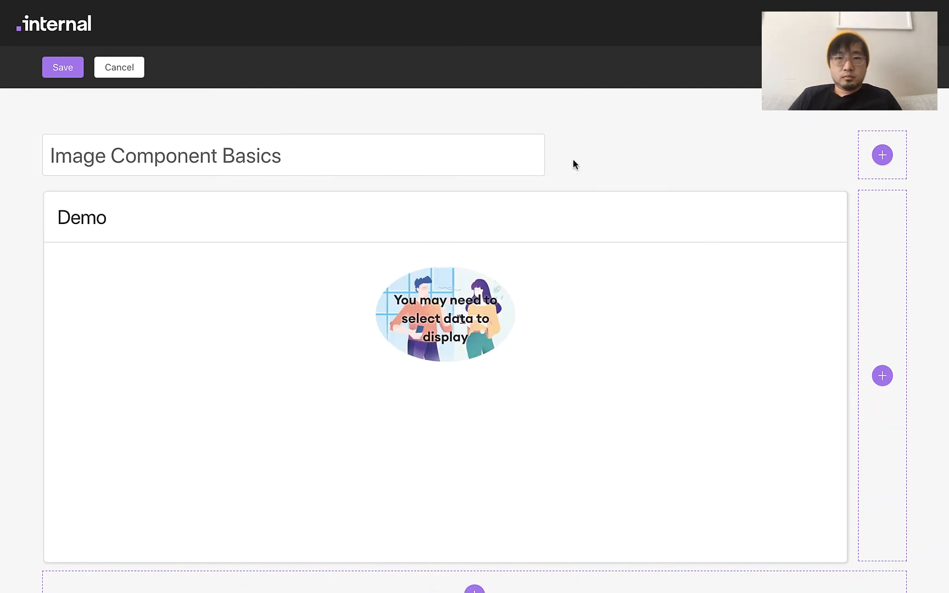
{"action": "mouse_move", "coordinate": [408, 253]}
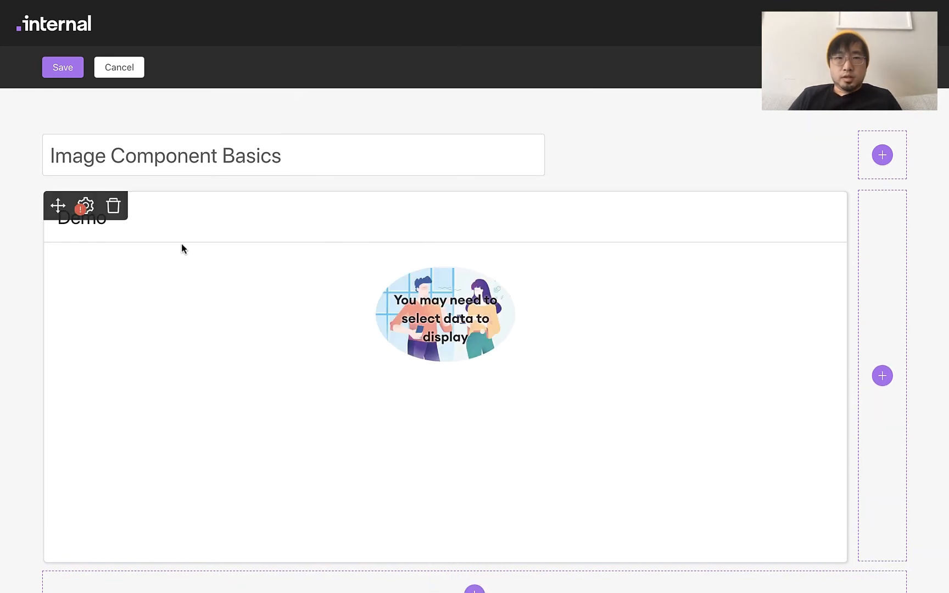
{"action": "left_click", "coordinate": [86, 207]}
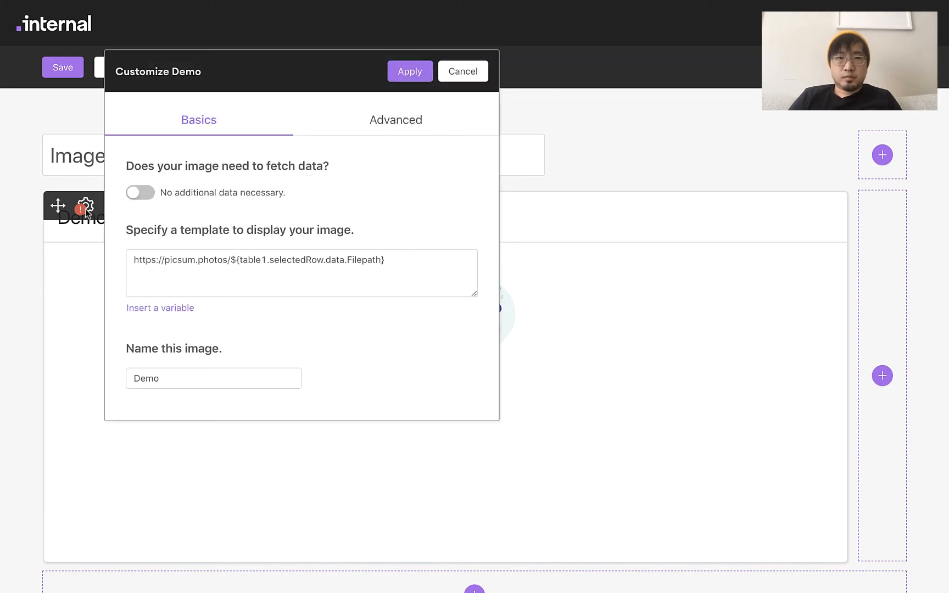
{"action": "left_click", "coordinate": [231, 251]}
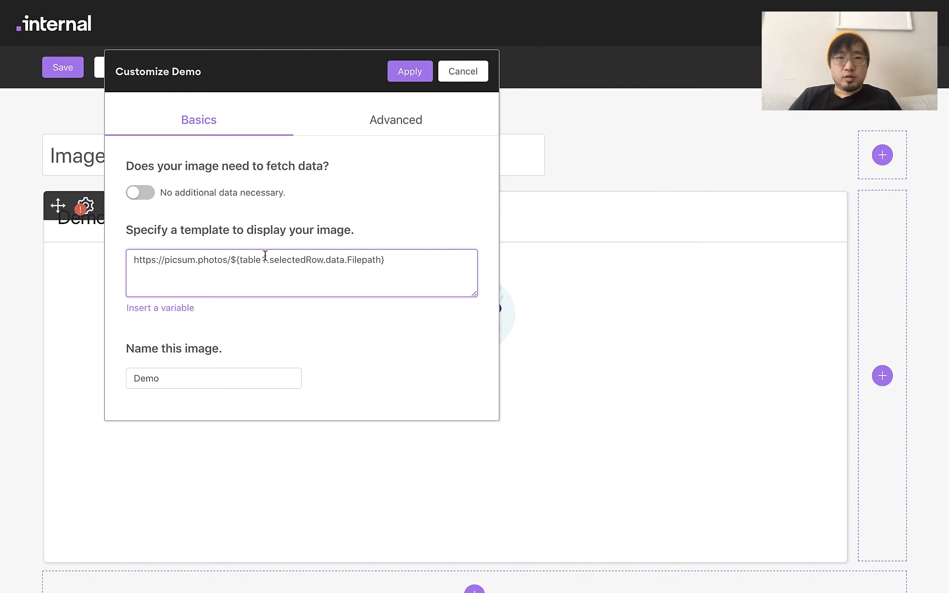
{"action": "left_click_drag", "start_coordinate": [426, 261], "coordinate": [240, 291]}
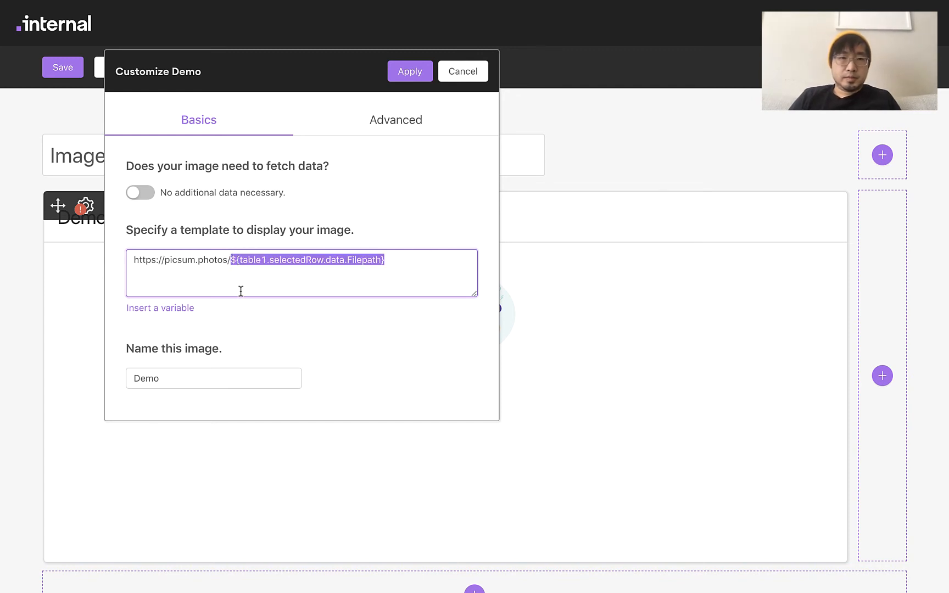
{"action": "key", "text": "BackSpace"}
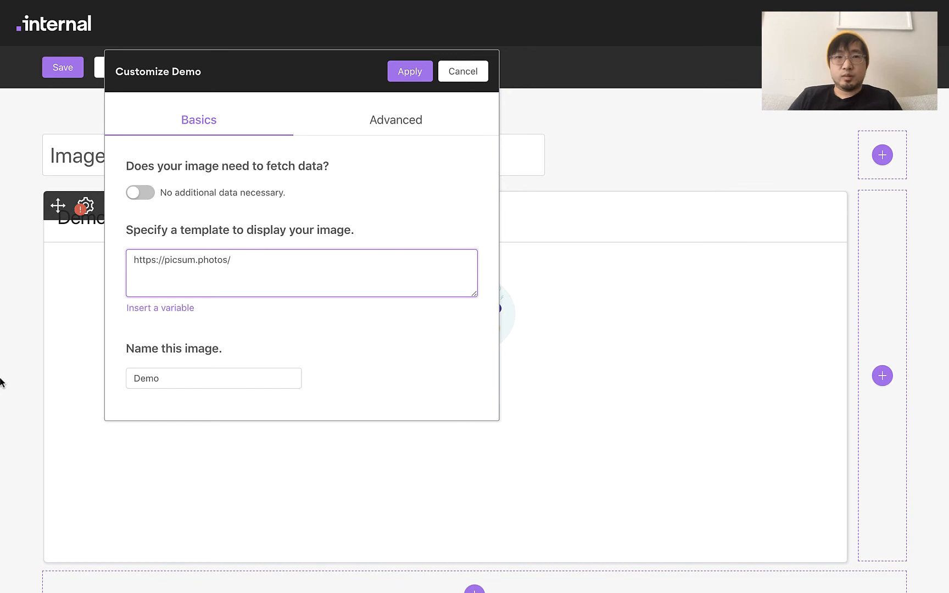
- Enable data fetching for the Demo image and set its source to the Samples resource of the Test Images datasource
{"action": "left_click", "coordinate": [149, 196]}
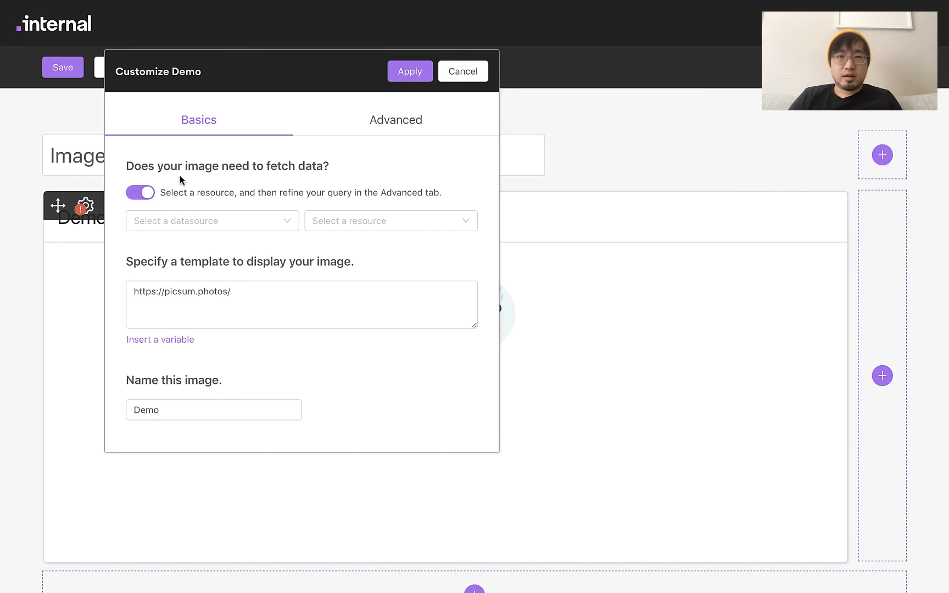
{"action": "left_click", "coordinate": [247, 224]}
{"action": "scroll", "coordinate": [234, 291], "scroll_direction": "down", "scroll_amount": 5}
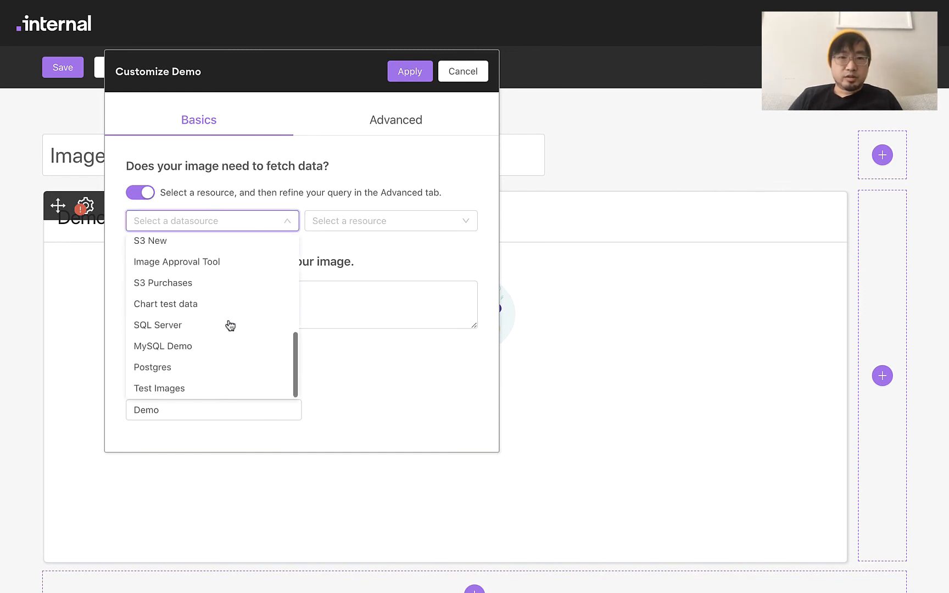
{"action": "left_click", "coordinate": [202, 390]}
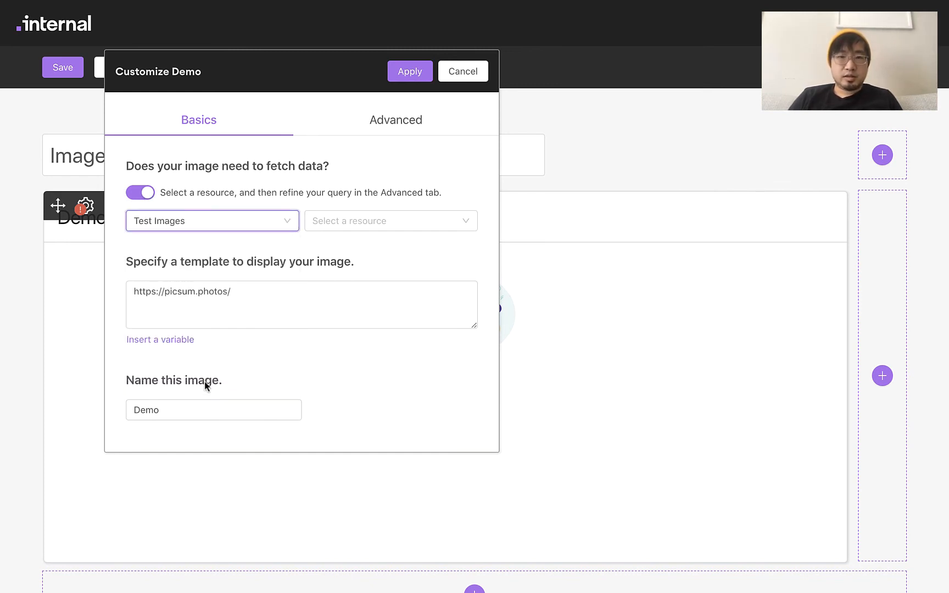
{"action": "left_click", "coordinate": [374, 226]}
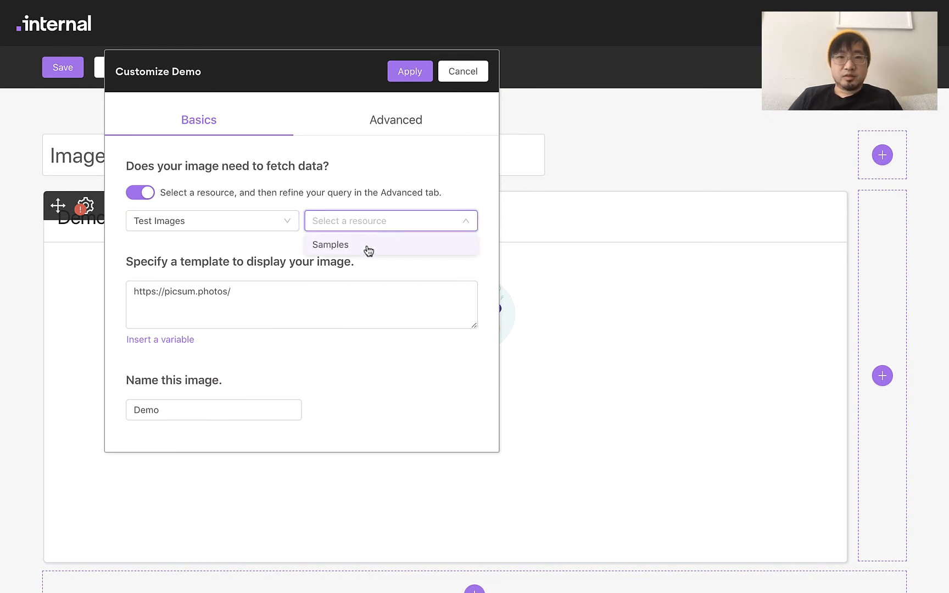
{"action": "left_click", "coordinate": [367, 248]}
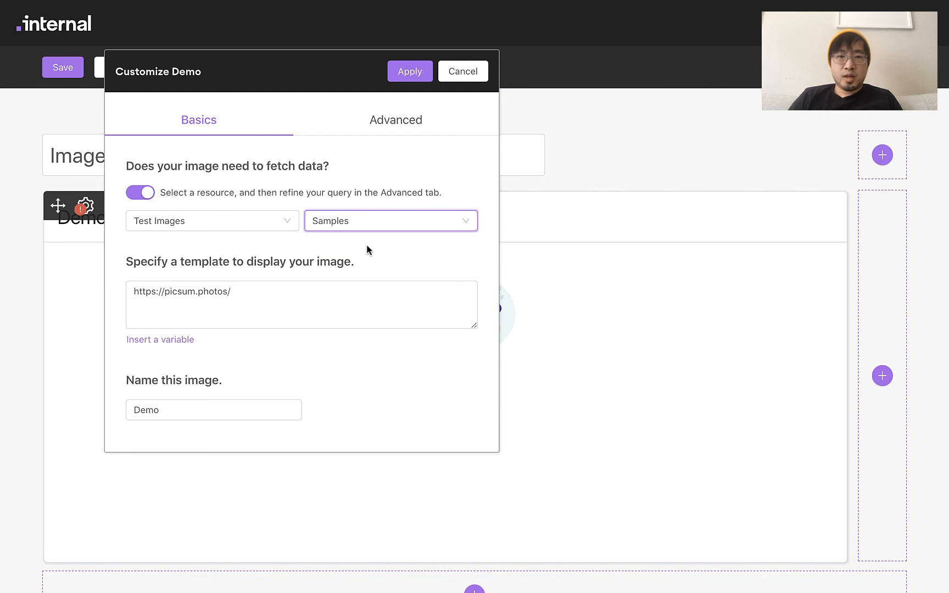
{"action": "left_click", "coordinate": [277, 299]}
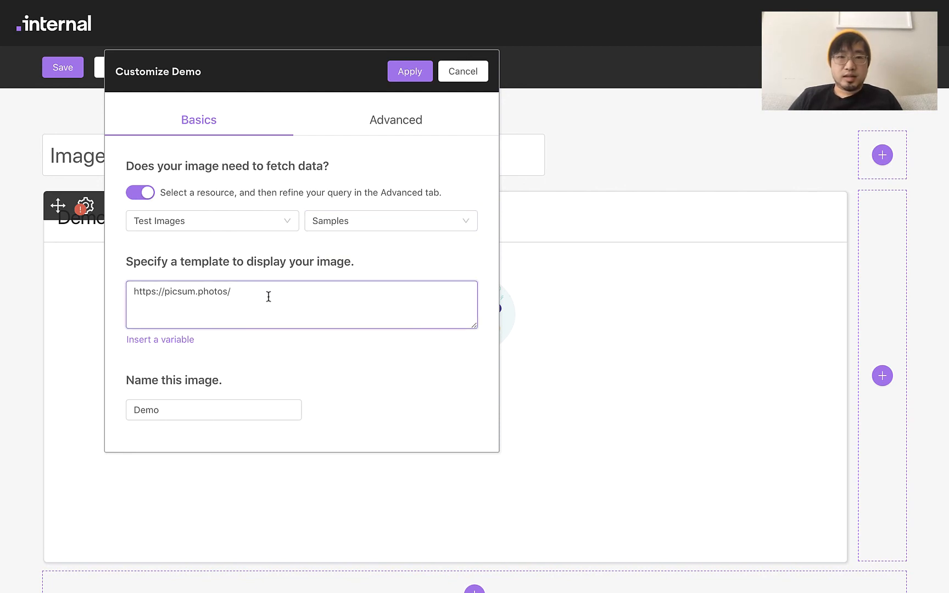
{"action": "left_click", "coordinate": [178, 340]}
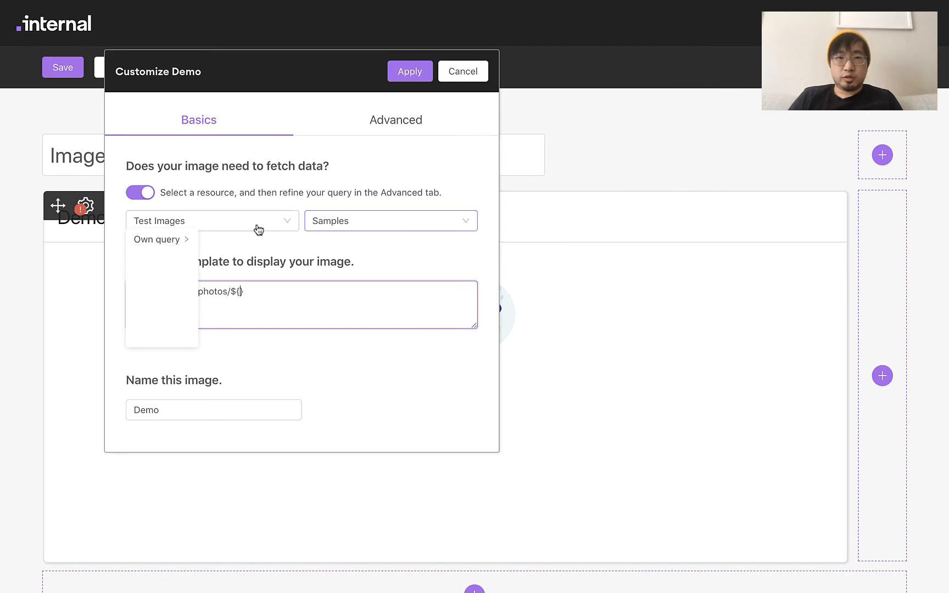
{"action": "left_click", "coordinate": [164, 242]}
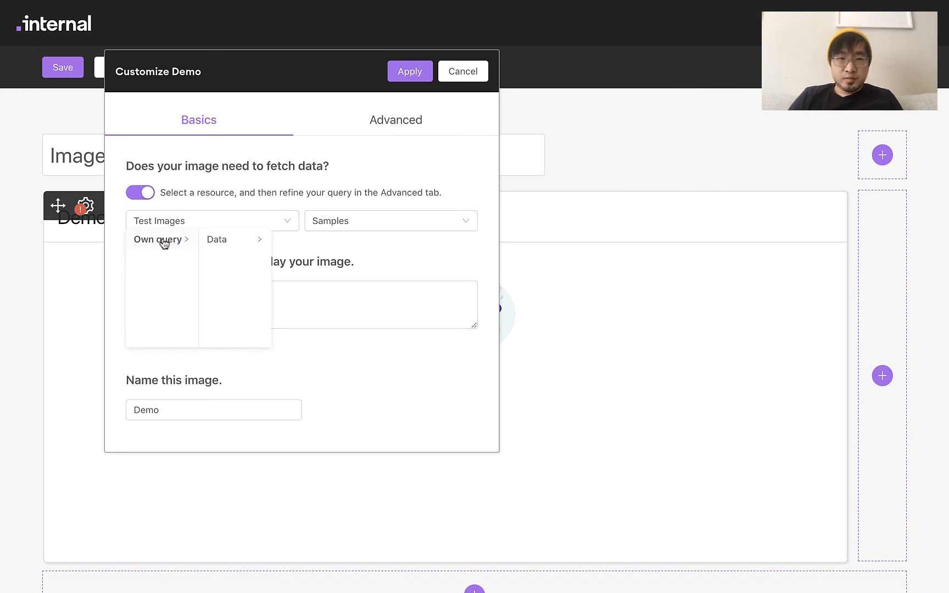
{"action": "left_click", "coordinate": [214, 245]}
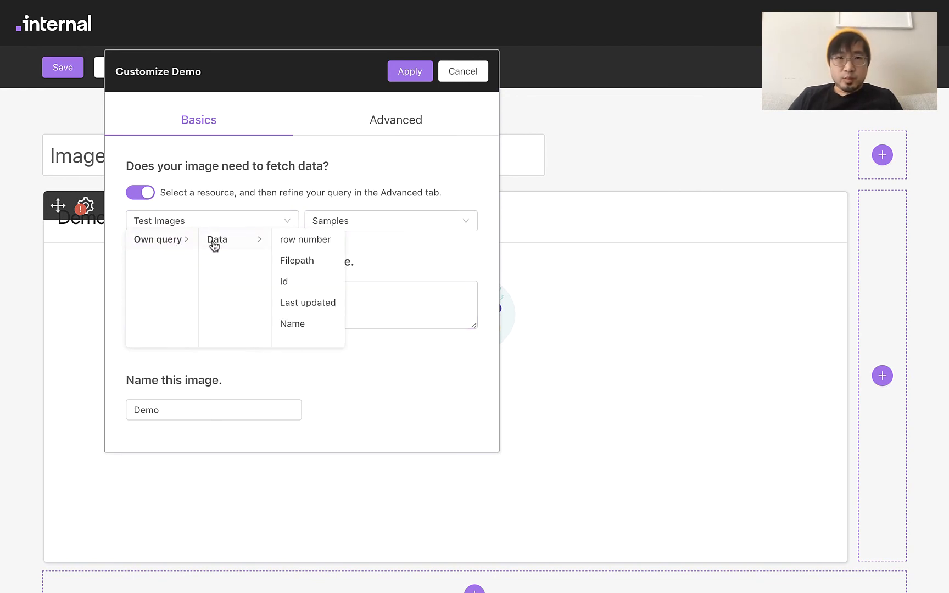
{"action": "left_click", "coordinate": [324, 261]}
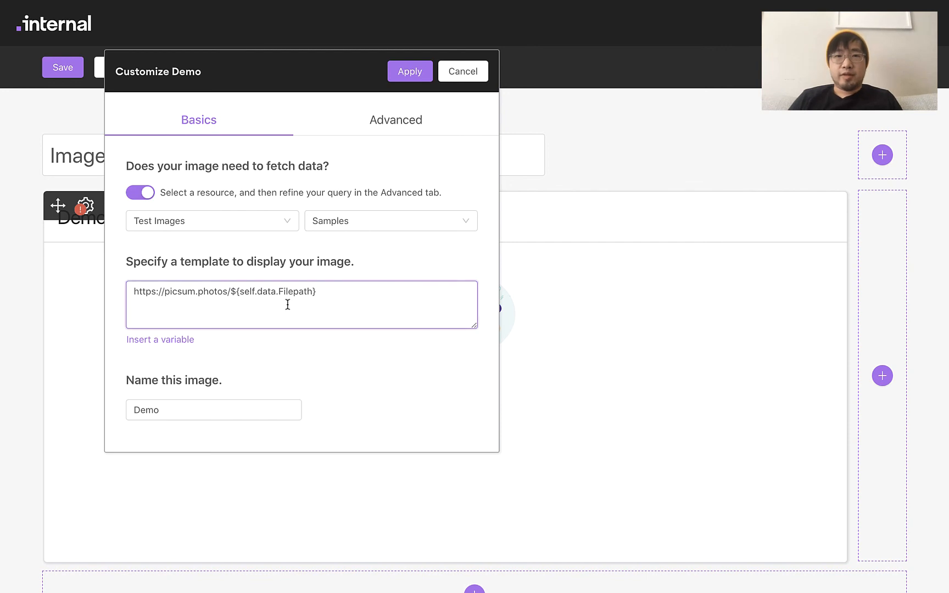
- Open the Demo image's advanced settings for query filters, ordering and URL signing
{"action": "left_click", "coordinate": [404, 125]}
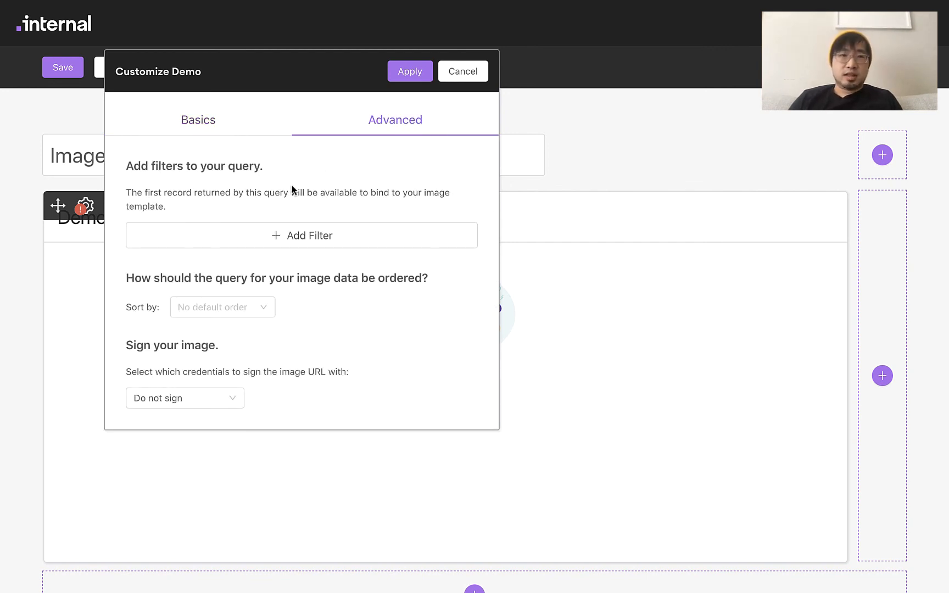